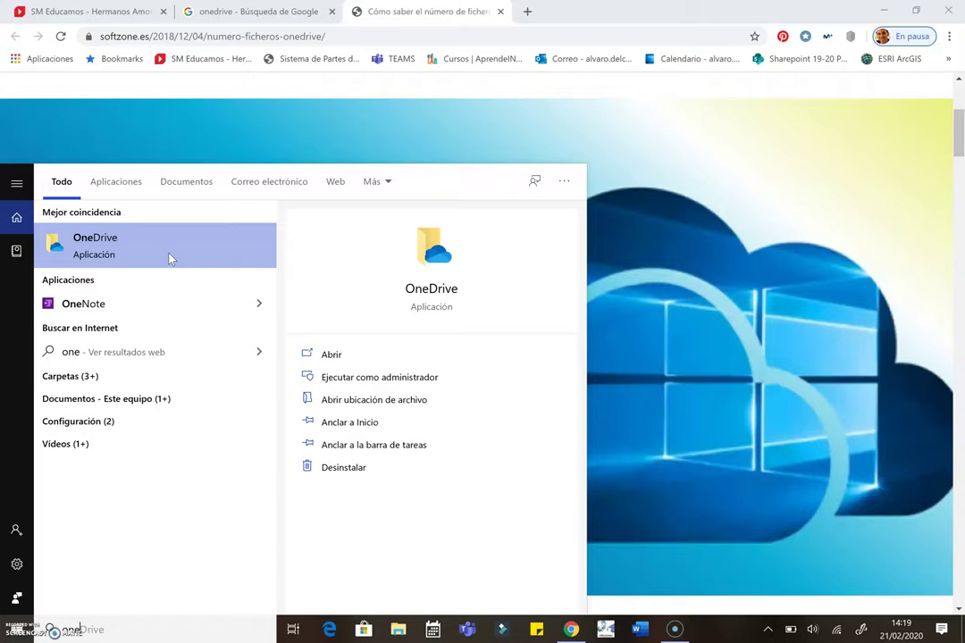
- Open the 00000 folder in OneDrive - SM, then view the cloud image IMG_9219 and close it
left_click(171, 258)
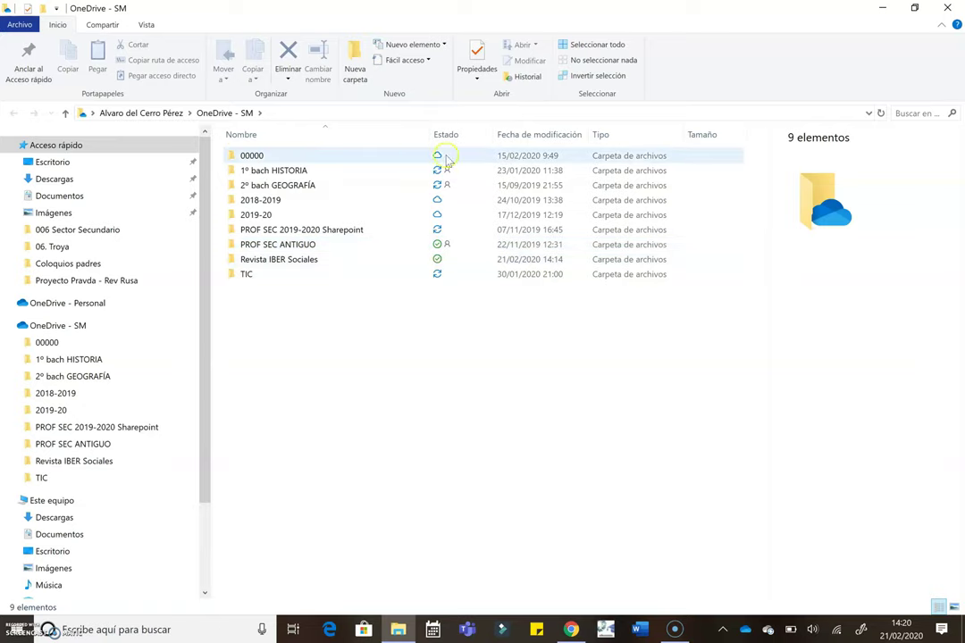
left_click(259, 157)
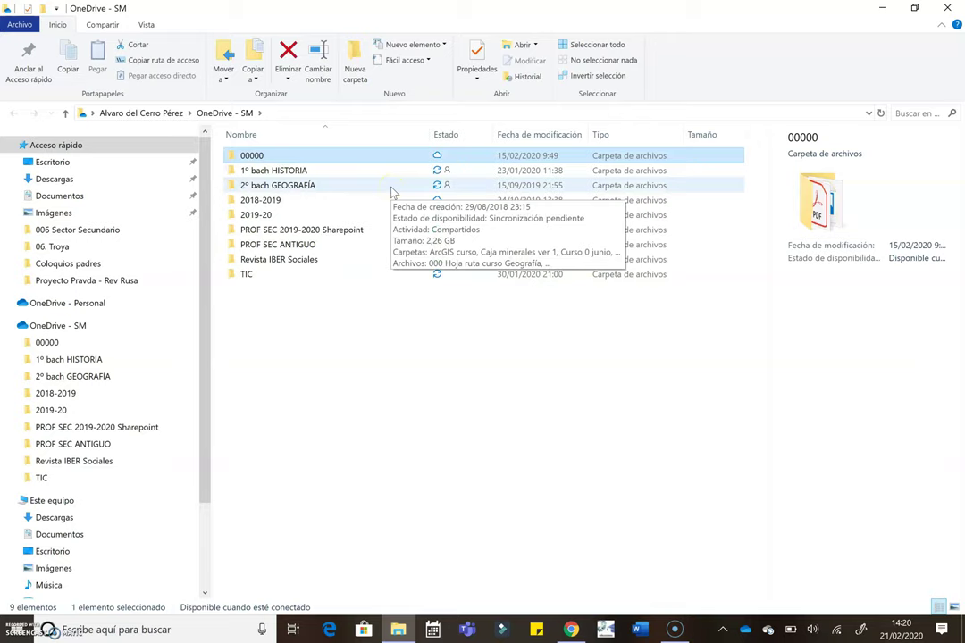
double_click(268, 155)
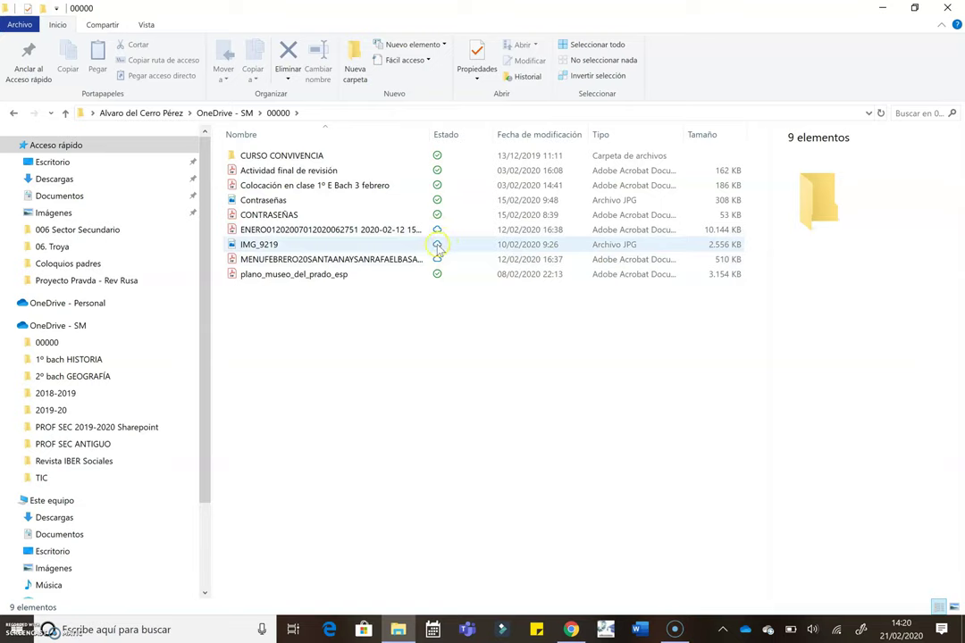
double_click(257, 245)
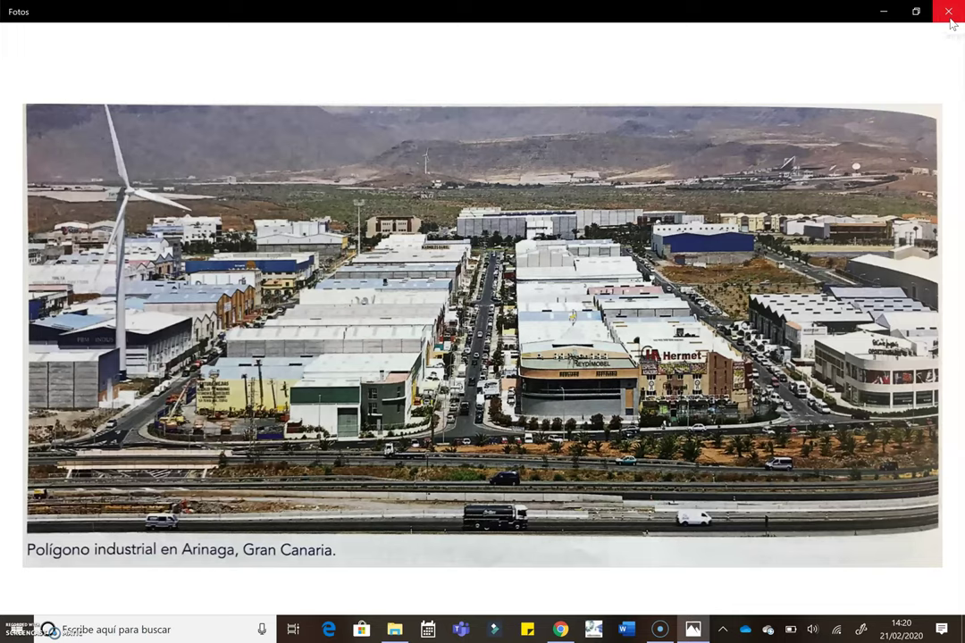
left_click(949, 13)
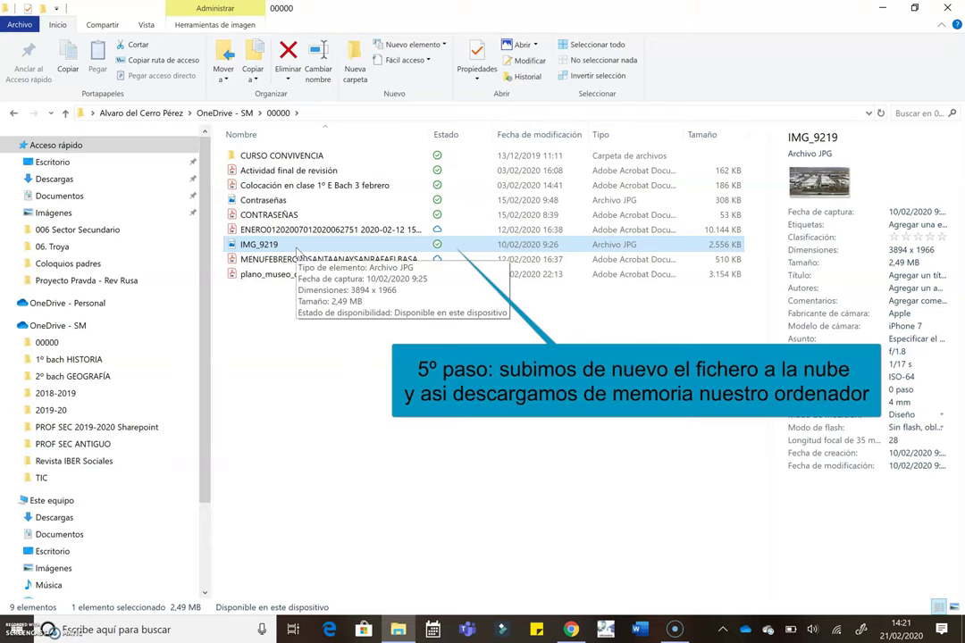
- Free up the local space used by IMG_9219 and return to the OneDrive - SM folder
right_click(267, 251)
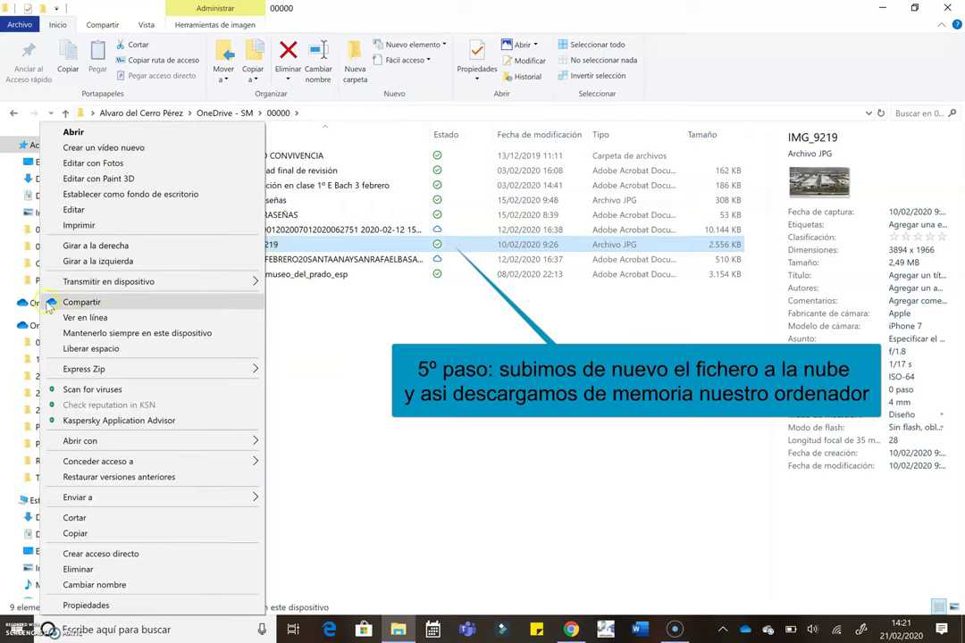
left_click(85, 350)
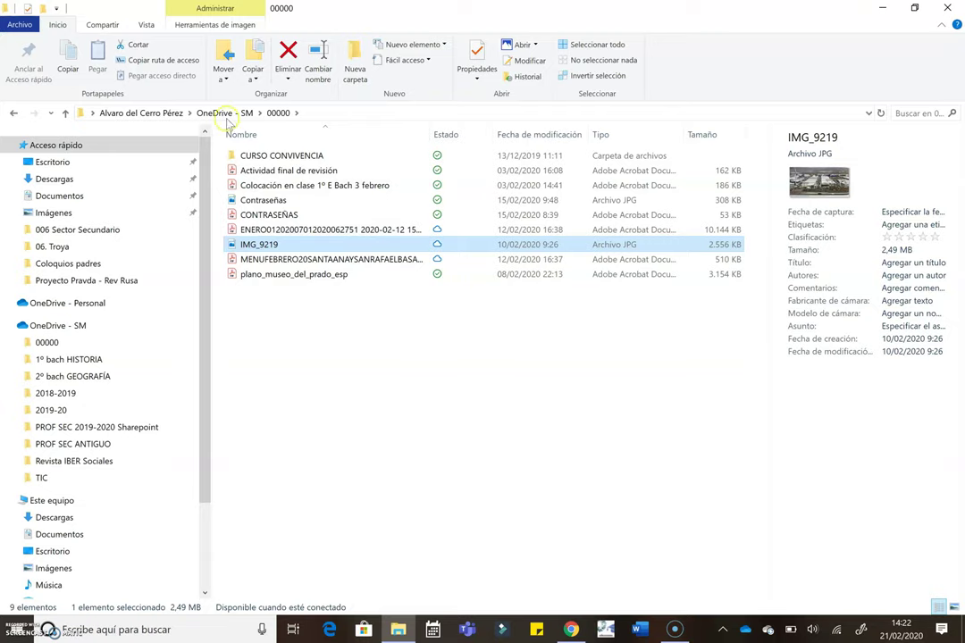
left_click(72, 114)
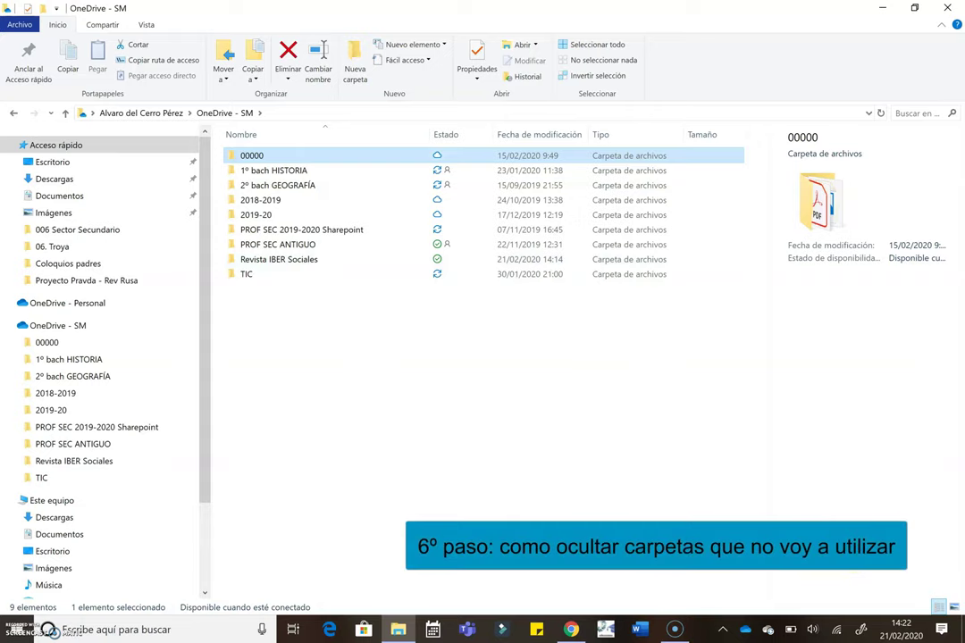
- Open the selection of visible folders for OneDrive - SM in the OneDrive account settings
left_click(746, 631)
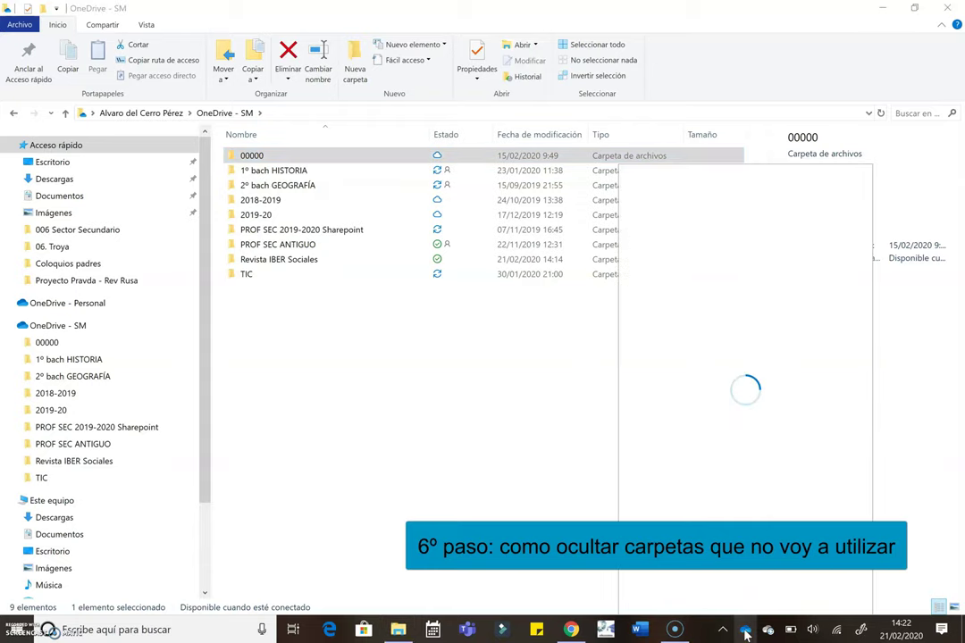
left_click(821, 585)
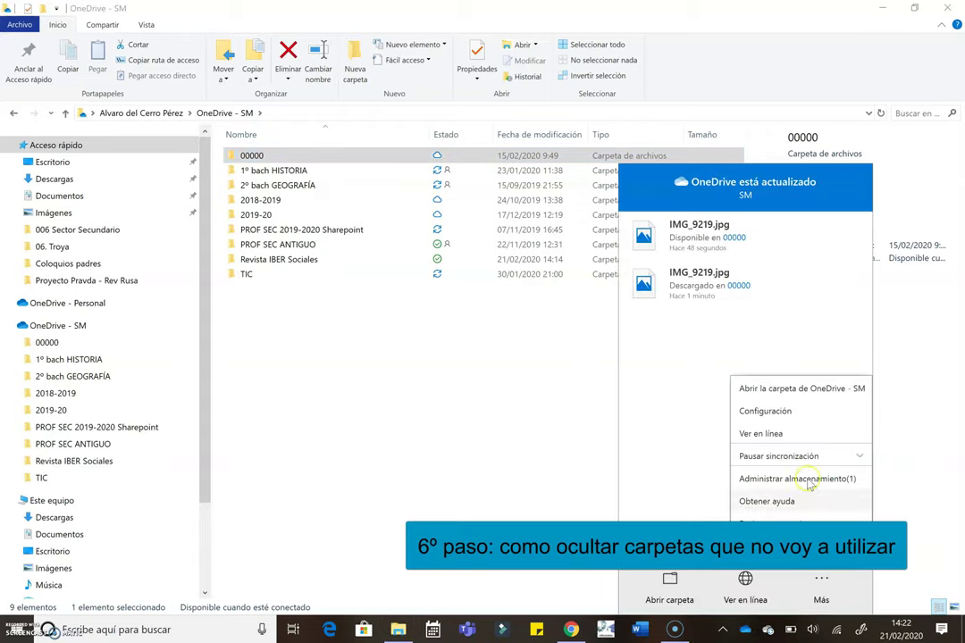
left_click(765, 412)
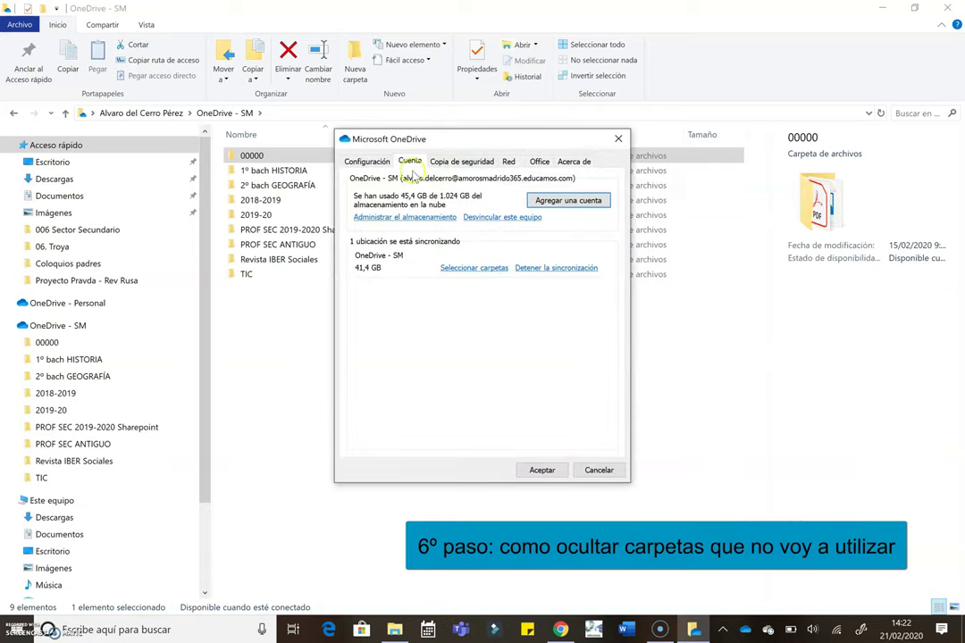
left_click(456, 271)
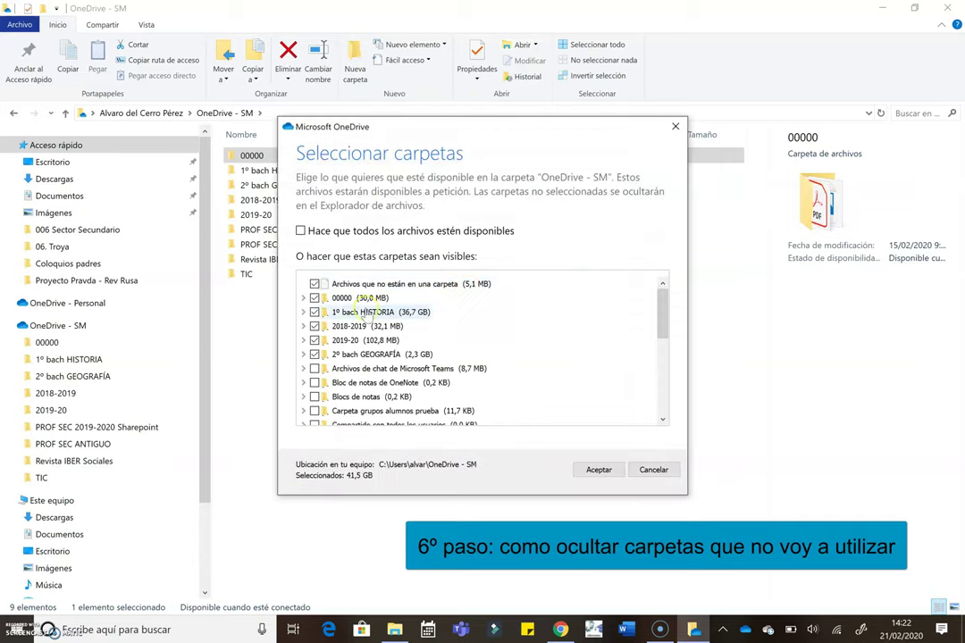
- Hide the Revista IBER Sociales folder from File Explorer by deselecting it, and accept the OneDrive settings
scroll(375, 359, "down", 5)
scroll(382, 357, "up", 3)
scroll(381, 358, "up", 2)
scroll(384, 354, "down", 4)
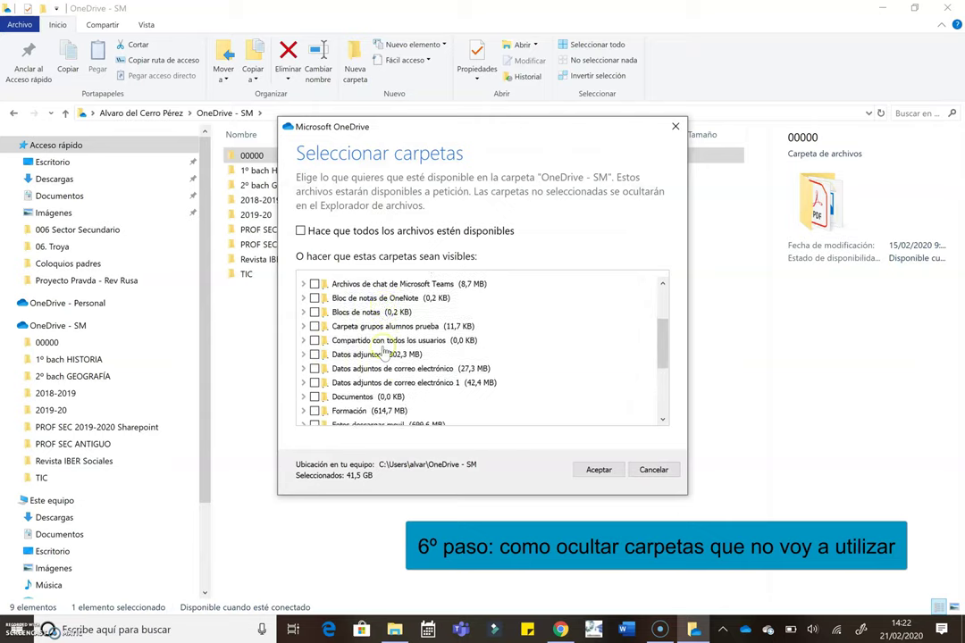
scroll(384, 355, "down", 1)
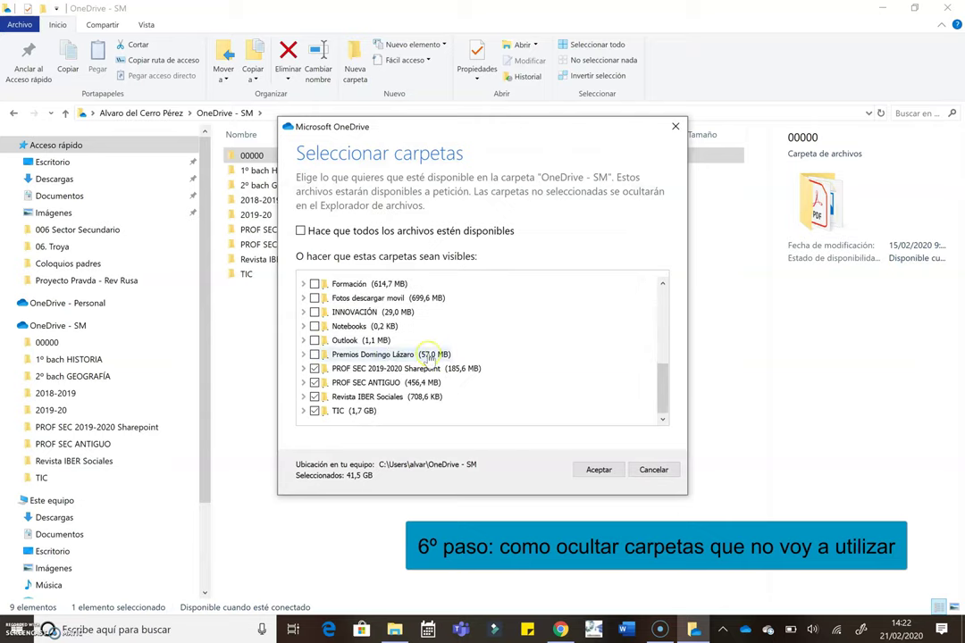
left_click(314, 410)
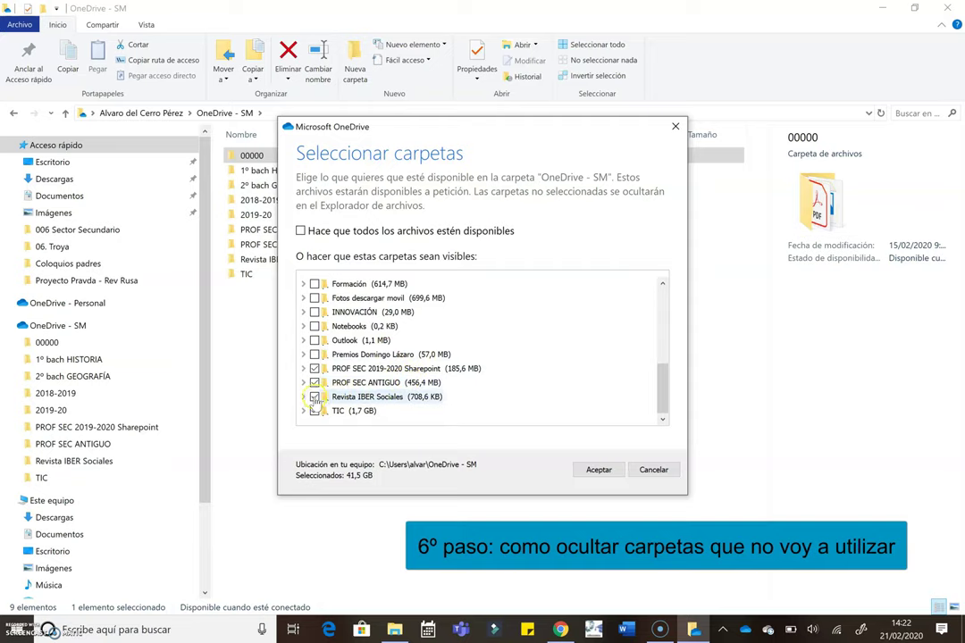
left_click(314, 397)
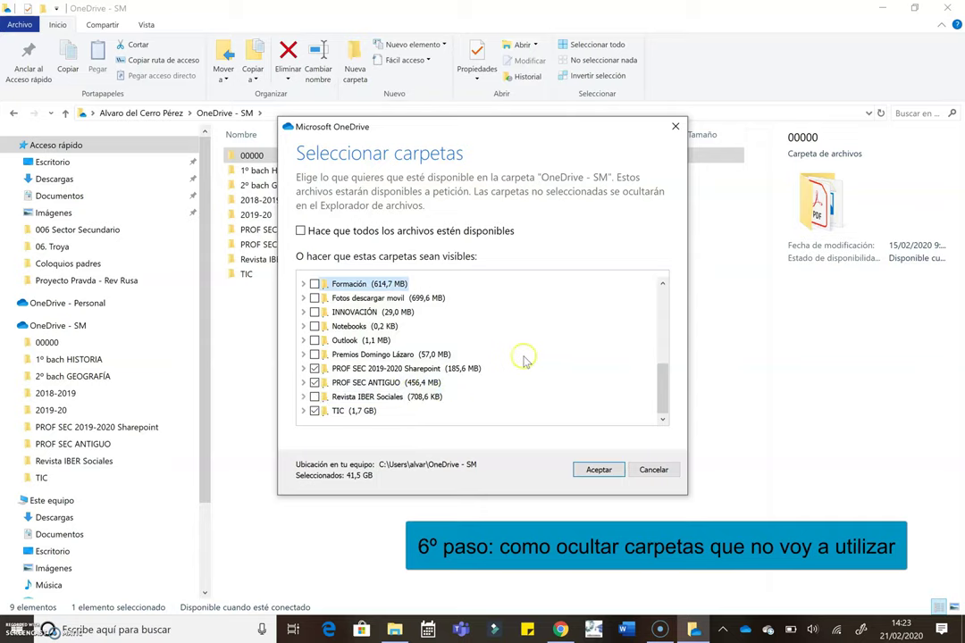
scroll(553, 377, "up", 5)
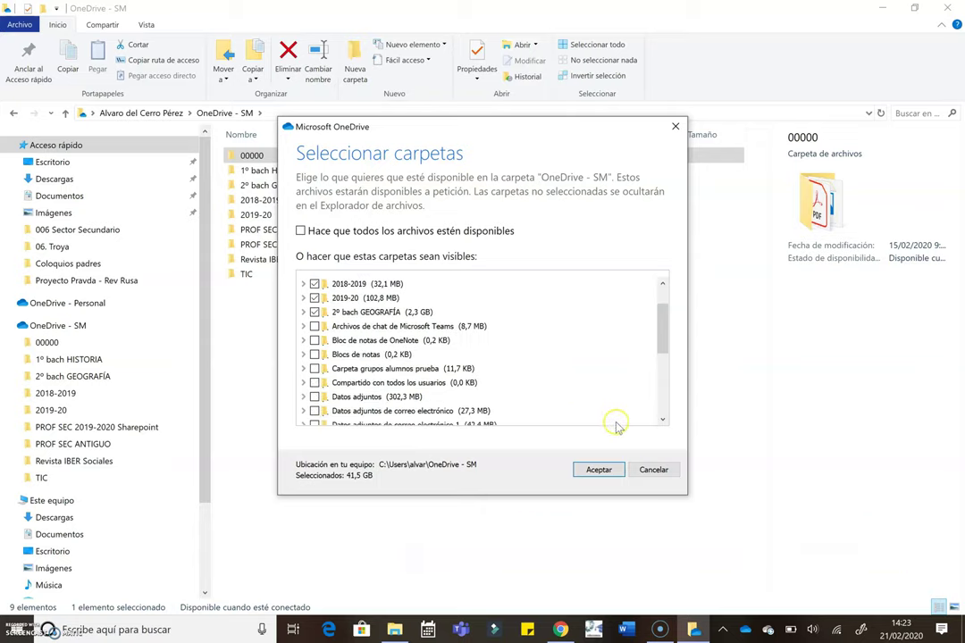
left_click(598, 471)
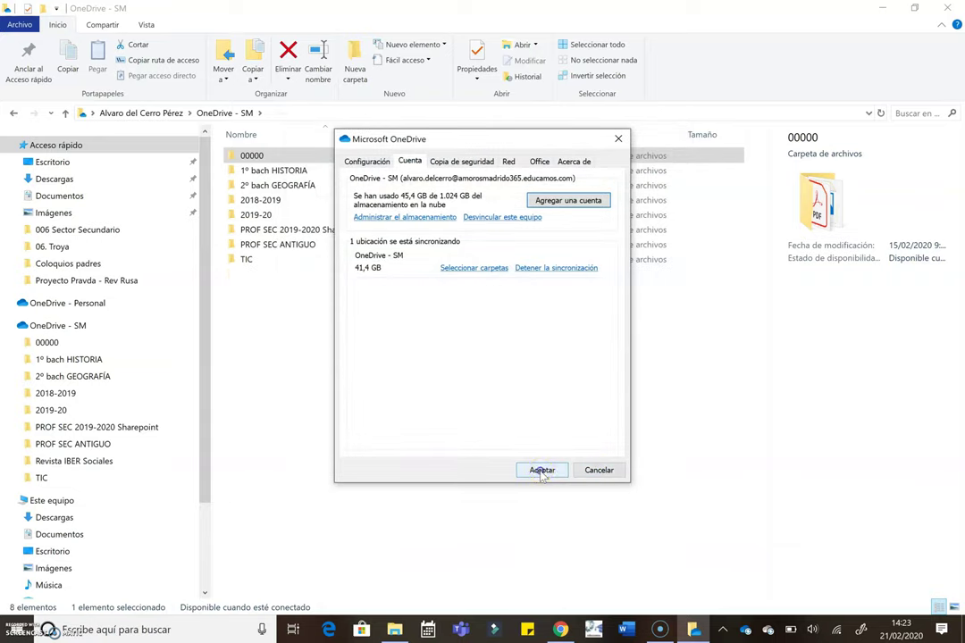
left_click(541, 471)
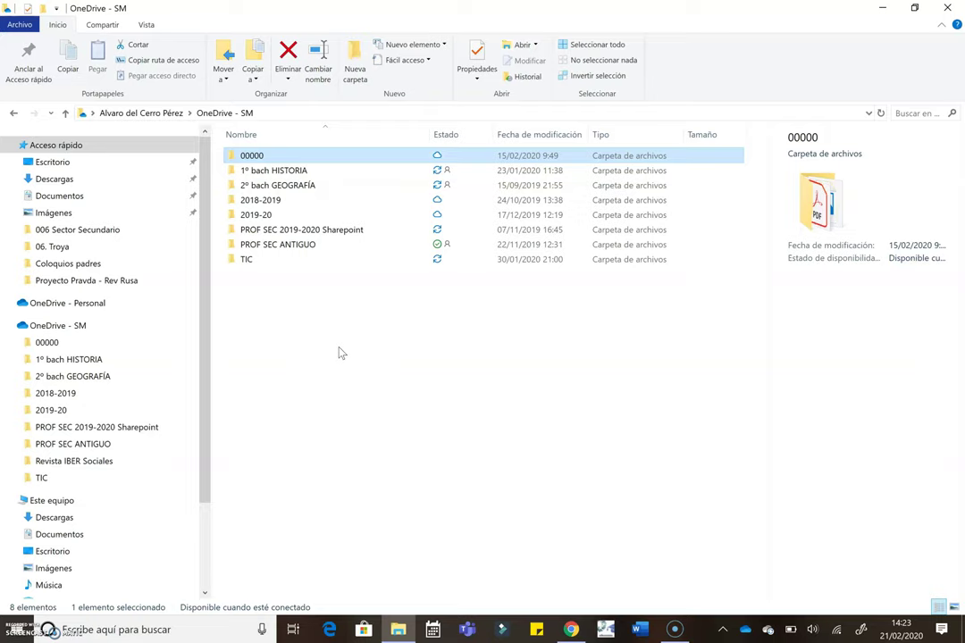
- Deselect the PROF SEC ANTIGUO folder in OneDrive's visible folder selection and accept the settings
mouse_move(302, 251)
right_click(744, 629)
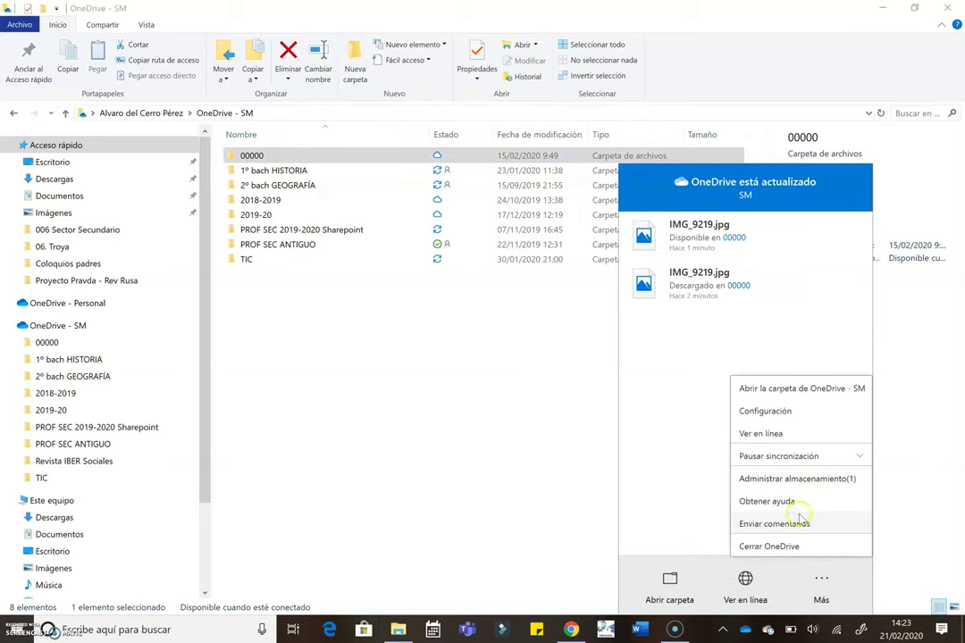
left_click(801, 411)
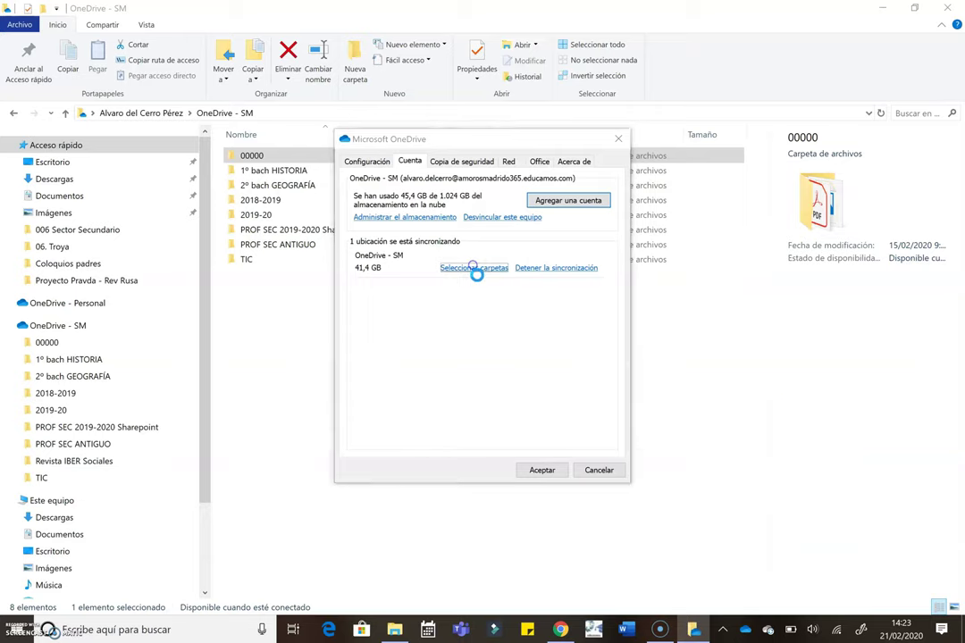
left_click(475, 267)
scroll(420, 353, "down", 5)
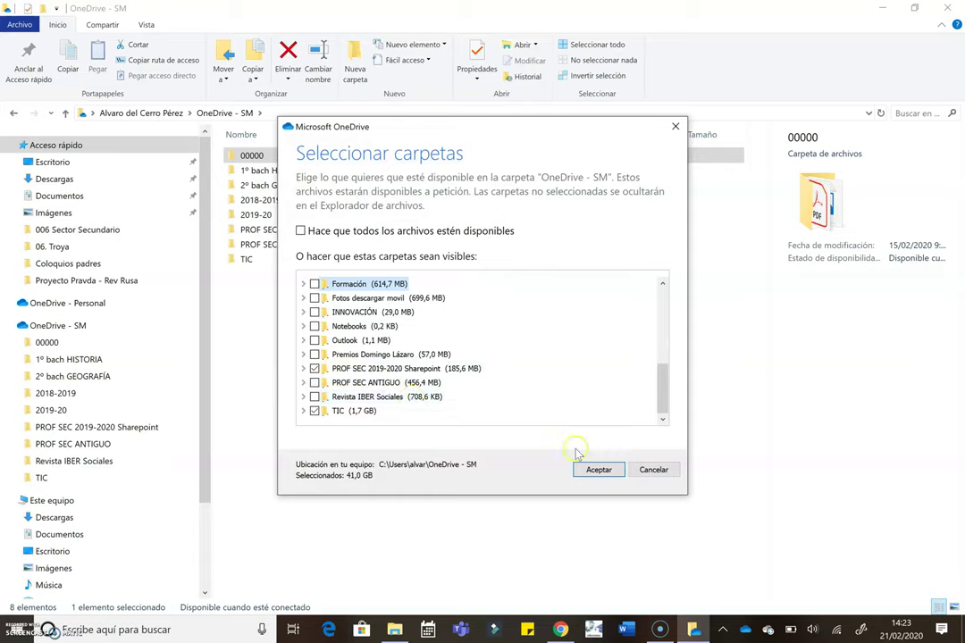
left_click(598, 470)
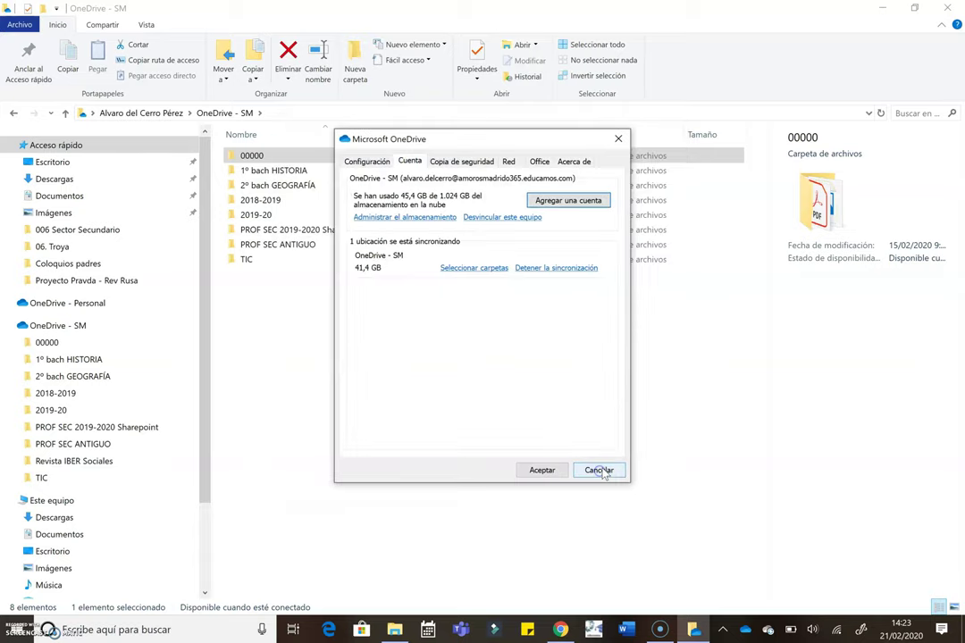
left_click(542, 470)
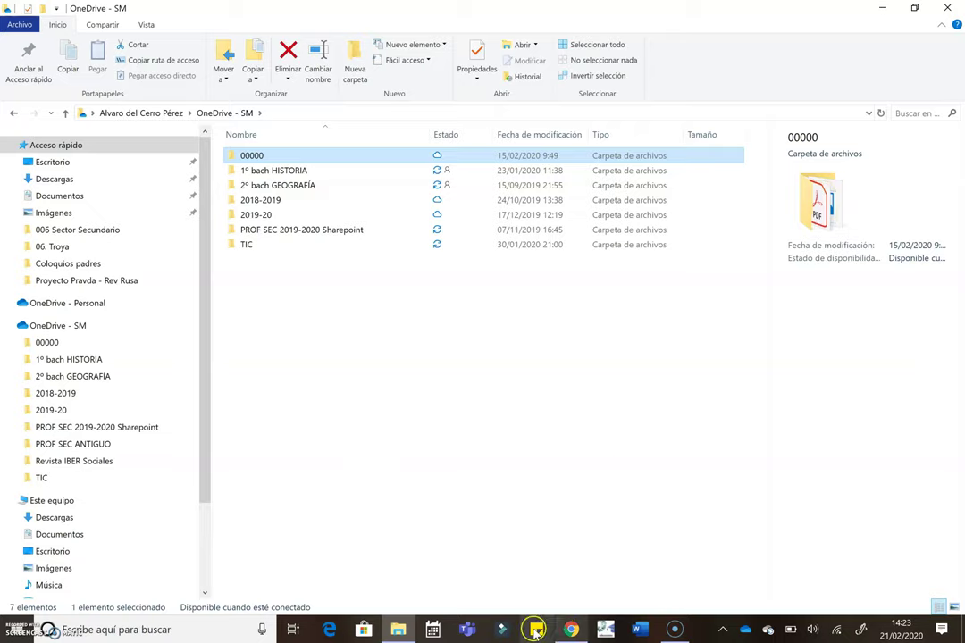
- Switch to Chrome with the softzone.es article about OneDrive
left_click(570, 630)
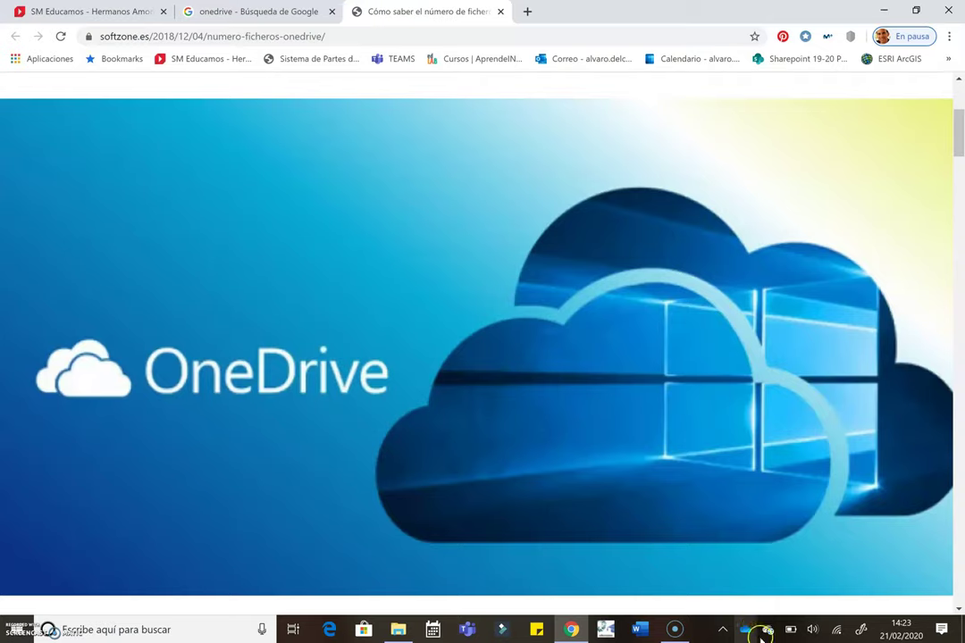
left_click(675, 630)
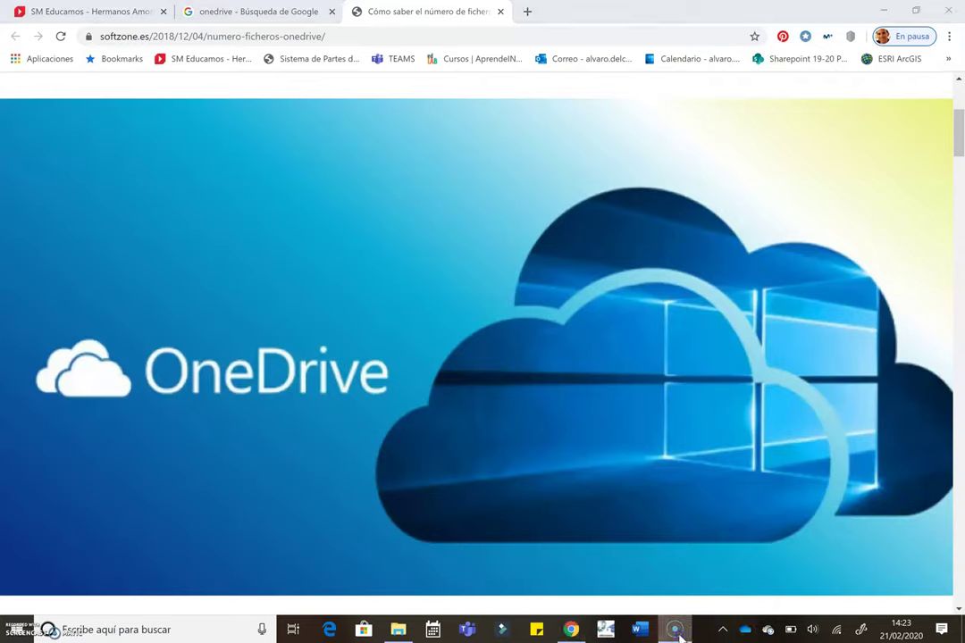